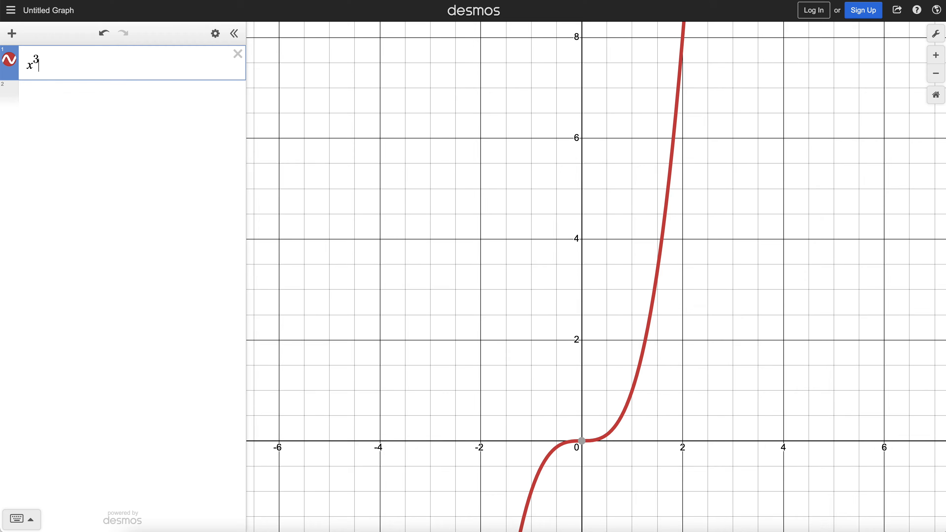
# - Turn the expression into the function f(x) = (x³−1)/(x−1)
pyautogui.hotkey('ctrl', 'a')
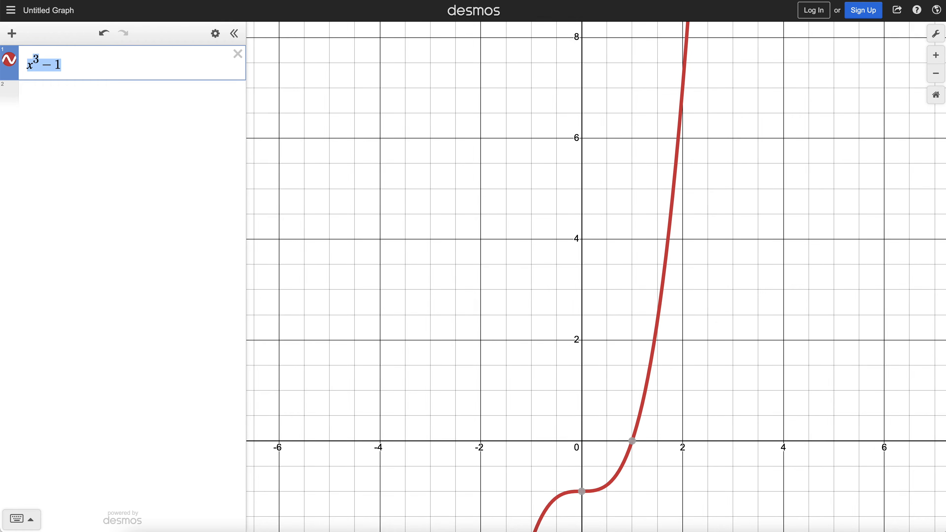
pyautogui.write('/')
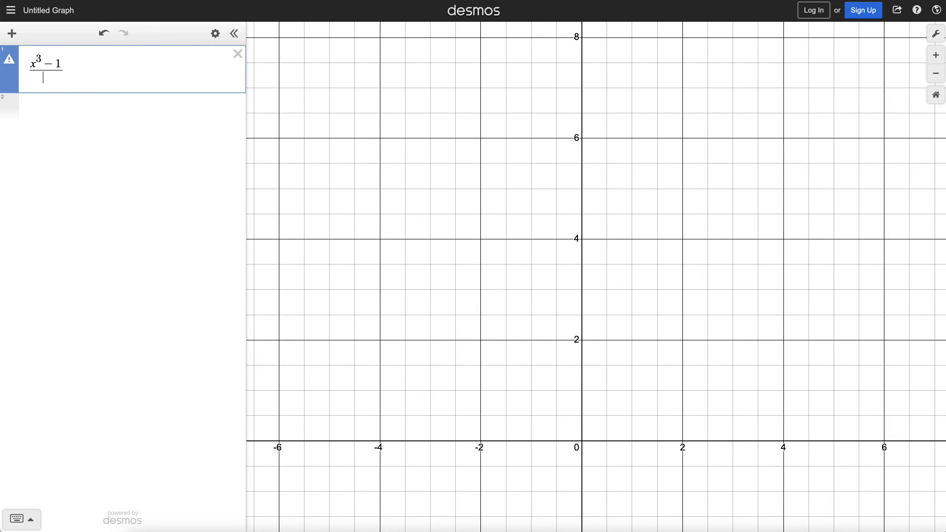
pyautogui.write('(x-1')
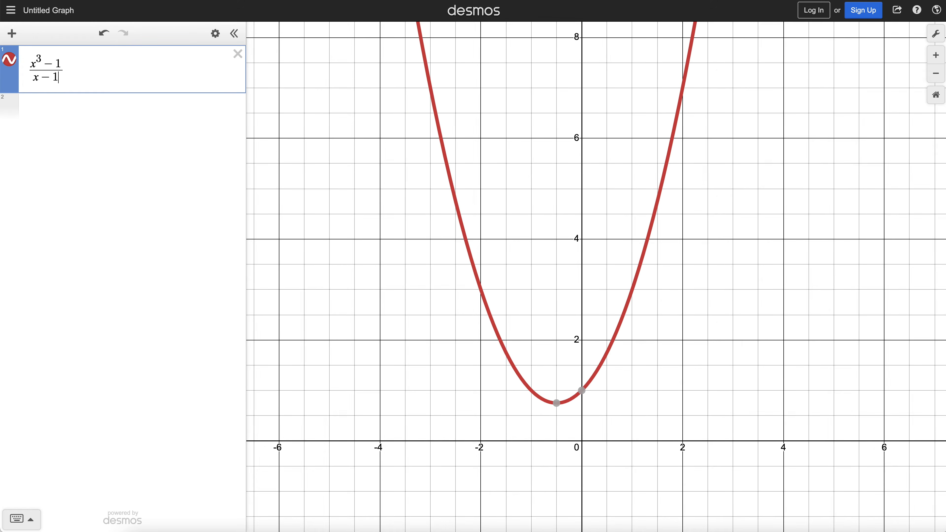
pyautogui.click(30, 66)
pyautogui.write('f(x)')
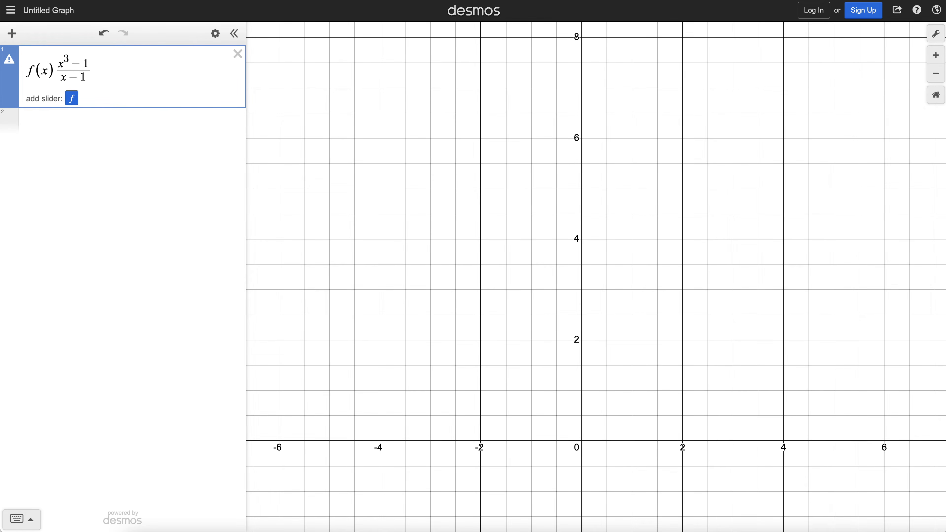
pyautogui.write('=')
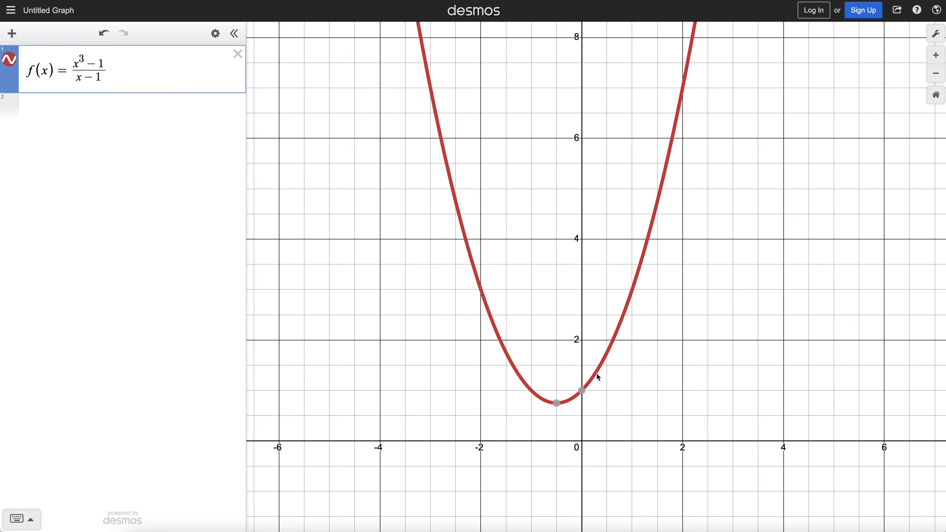
# - Zoom in and trace the curve around x = 1 to examine the point there
pyautogui.click(606, 356)
pyautogui.click(606, 356)
pyautogui.click(606, 356)
pyautogui.scroll(5, 601, 363)
pyautogui.moveTo(606, 377); pyautogui.dragTo(606, 382)
pyautogui.moveTo(625, 351); pyautogui.dragTo(625, 330)
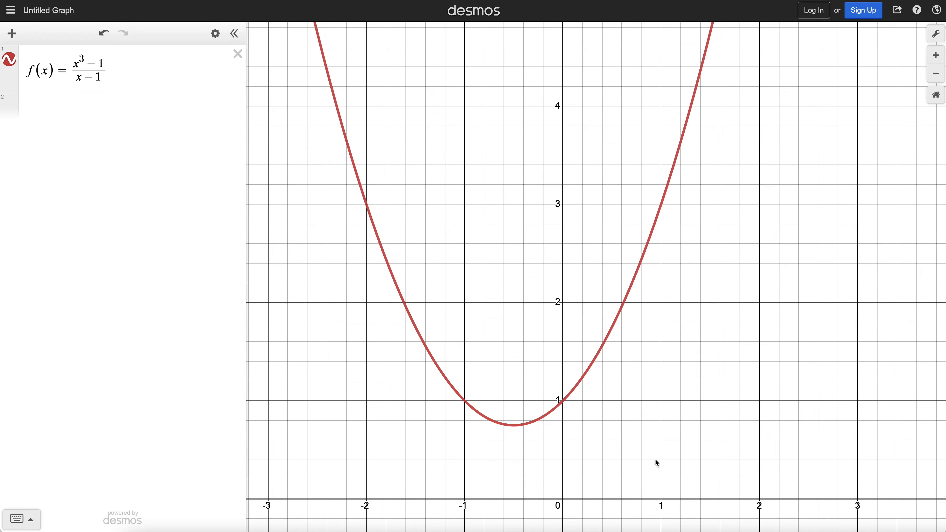
pyautogui.moveTo(634, 279); pyautogui.dragTo(664, 211)
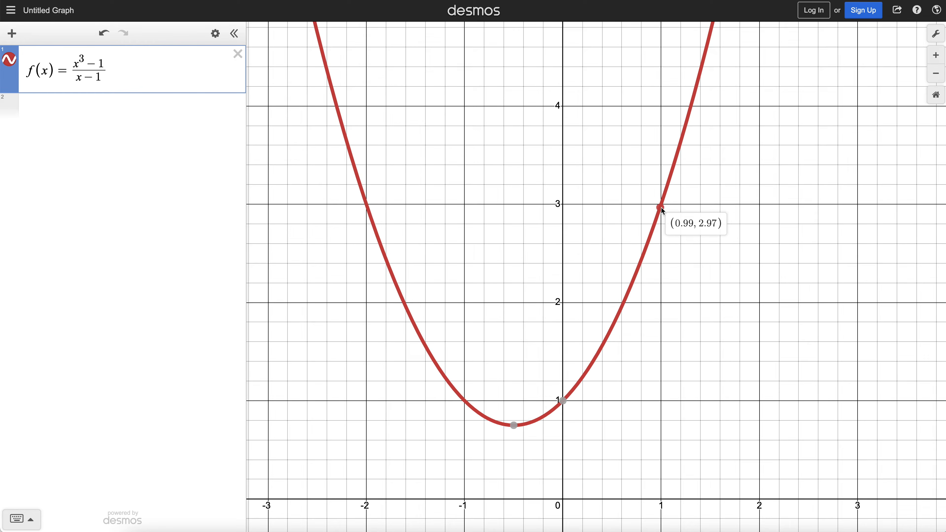
pyautogui.moveTo(662, 208); pyautogui.dragTo(665, 207)
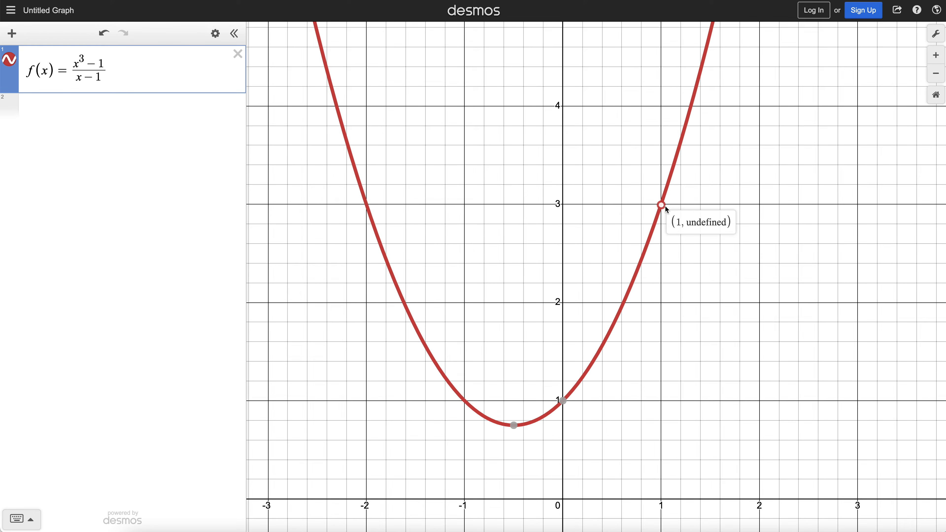
pyautogui.moveTo(665, 206)
pyautogui.mouseDown()
pyautogui.moveTo(673, 202)
pyautogui.moveTo(670, 219)
pyautogui.moveTo(672, 210)
pyautogui.mouseUp()
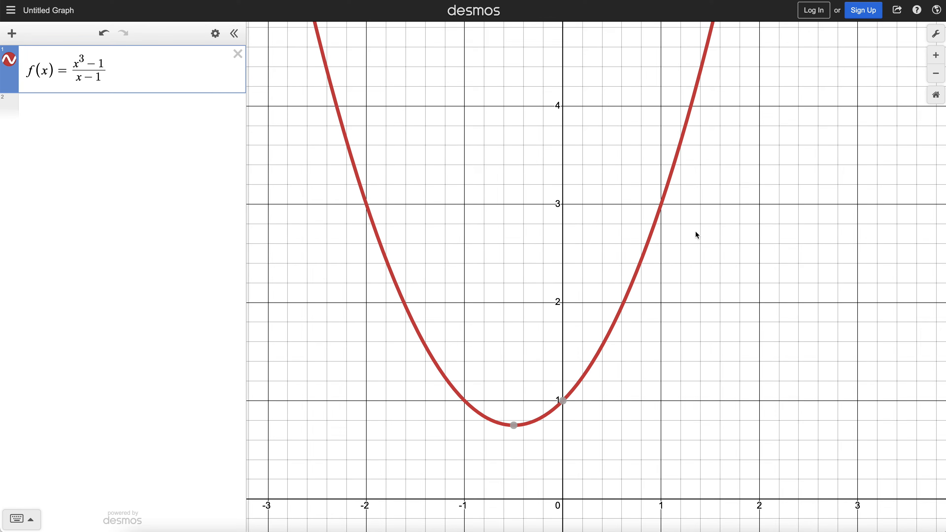
pyautogui.moveTo(658, 214); pyautogui.dragTo(666, 205)
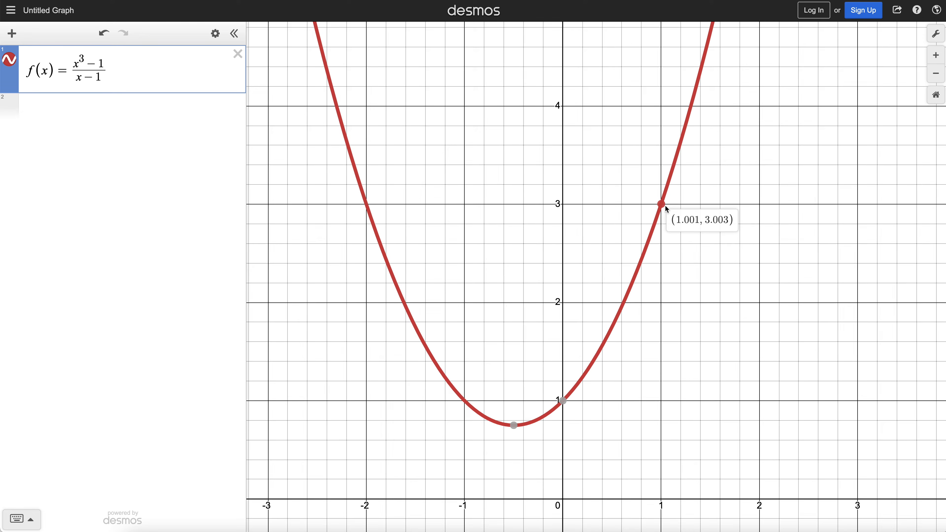
pyautogui.moveTo(665, 205); pyautogui.dragTo(665, 206)
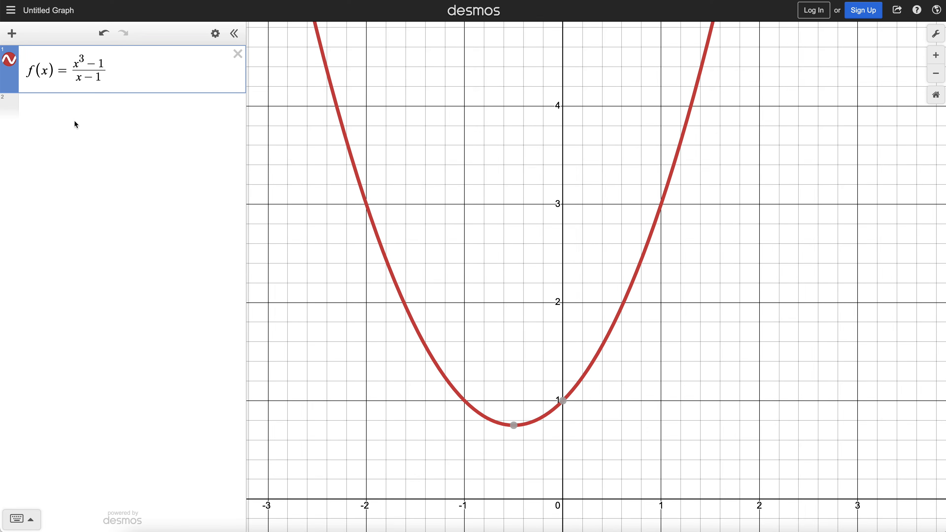
# - Evaluate f at .9, .99, .999 and .9999 in new expression lines
pyautogui.click(29, 107)
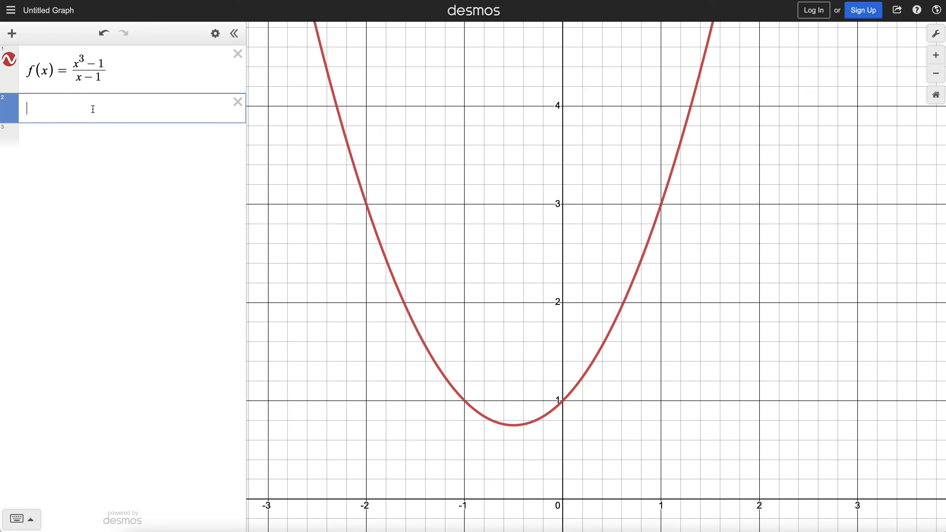
pyautogui.write('f(')
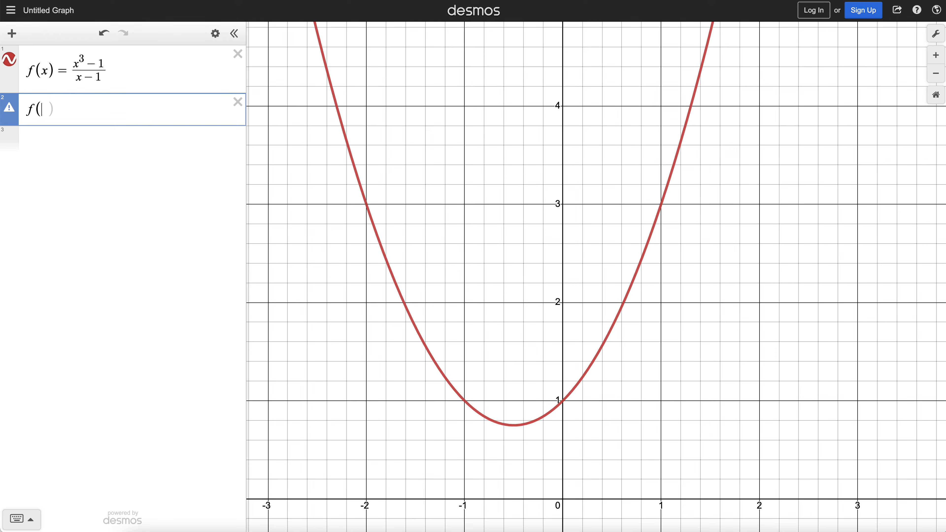
pyautogui.write('.9')
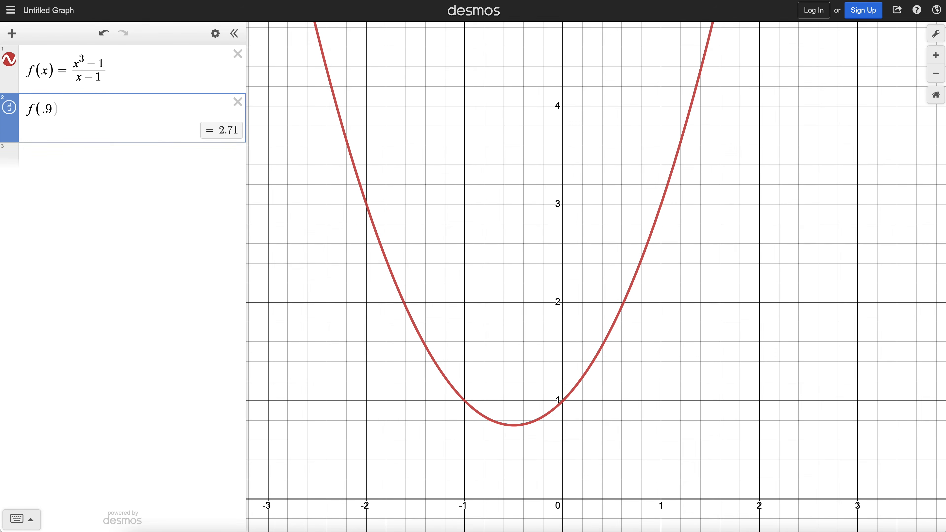
pyautogui.press('Return')
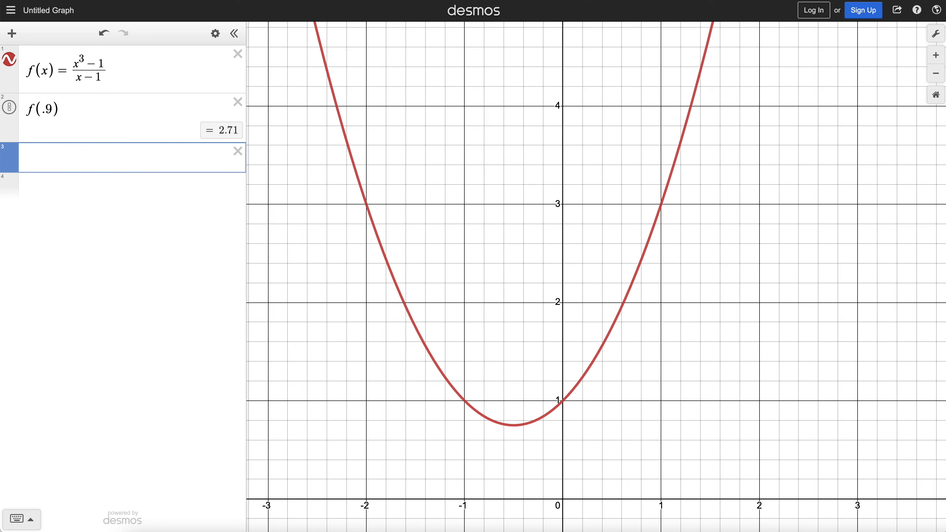
pyautogui.write('f(.99')
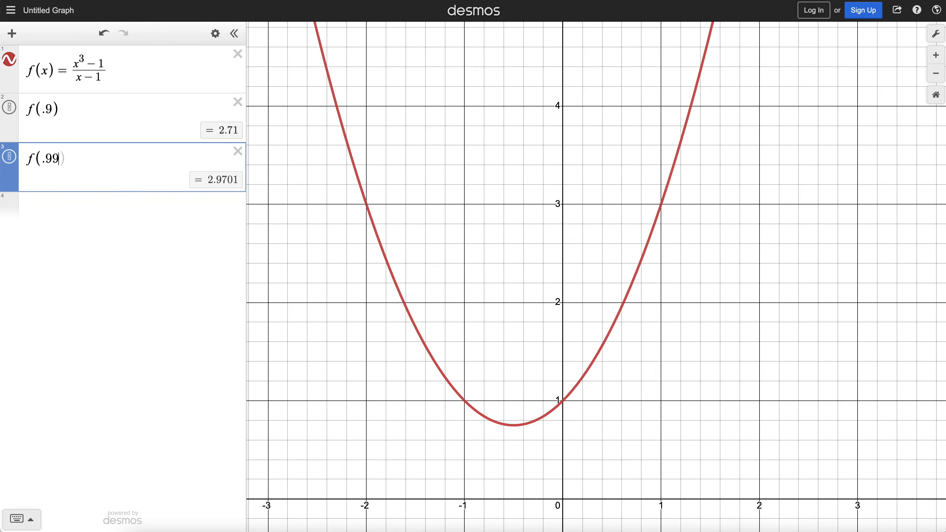
pyautogui.press('Return')
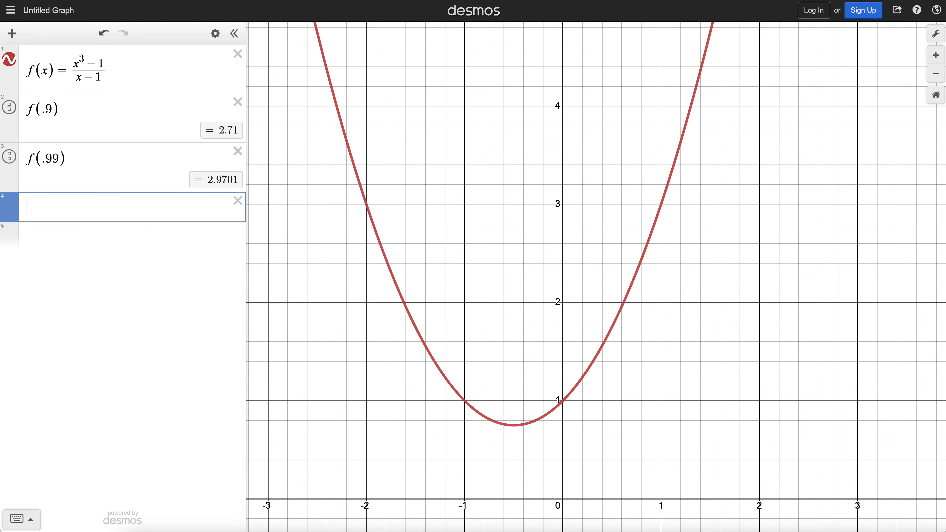
pyautogui.write('f(.9')
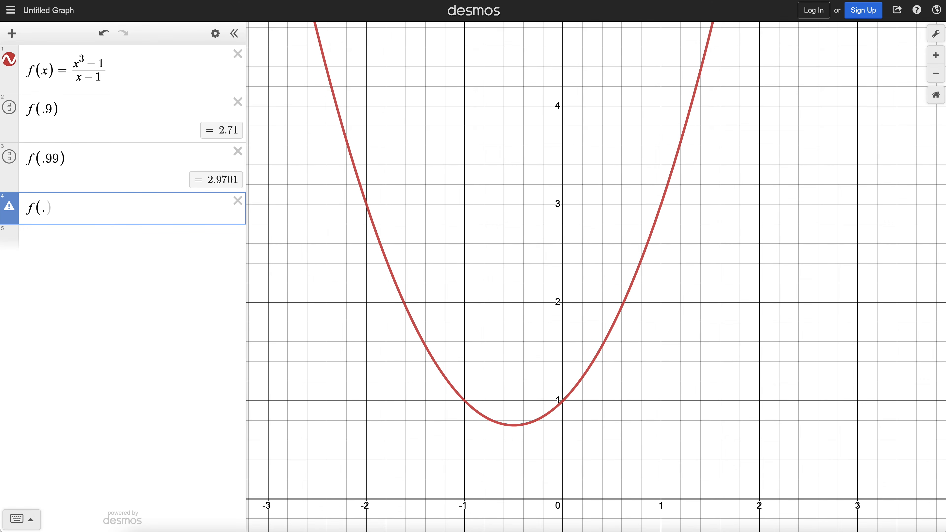
pyautogui.write('99')
pyautogui.press('Return')
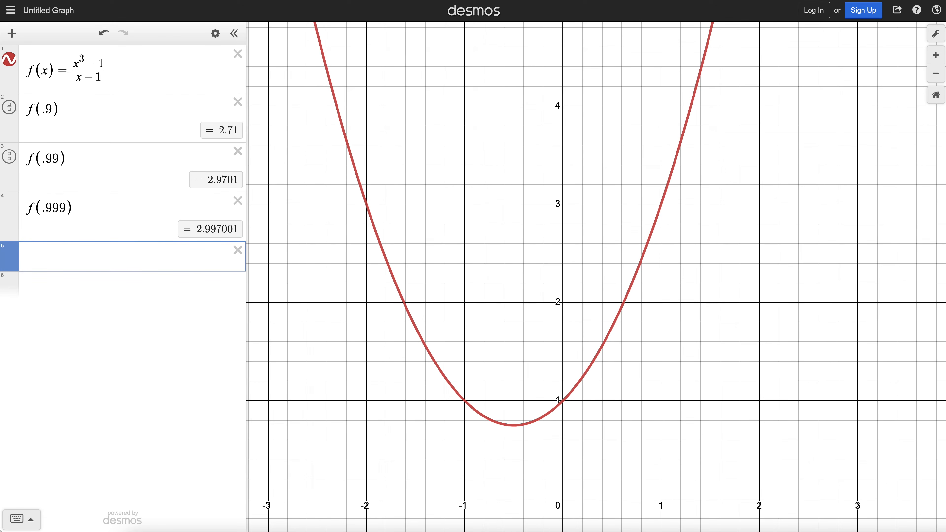
pyautogui.write('f(')
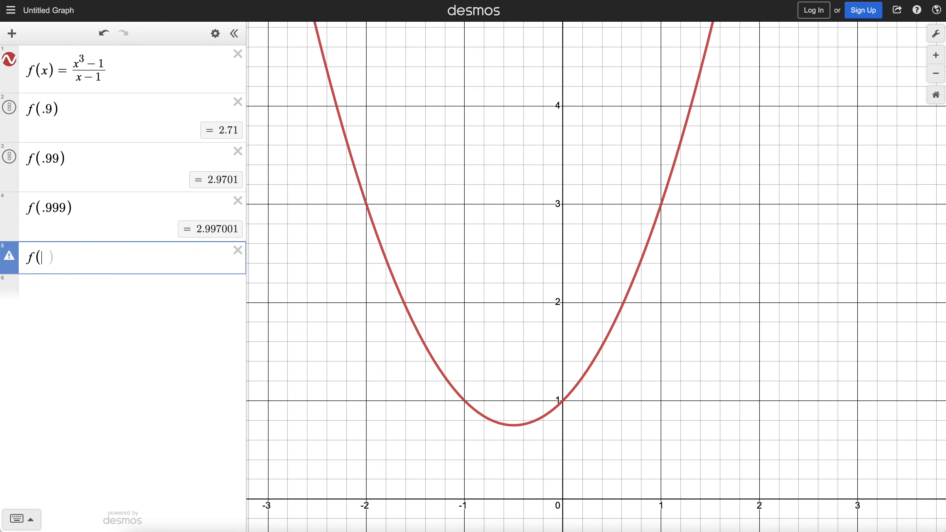
pyautogui.write('.9999')
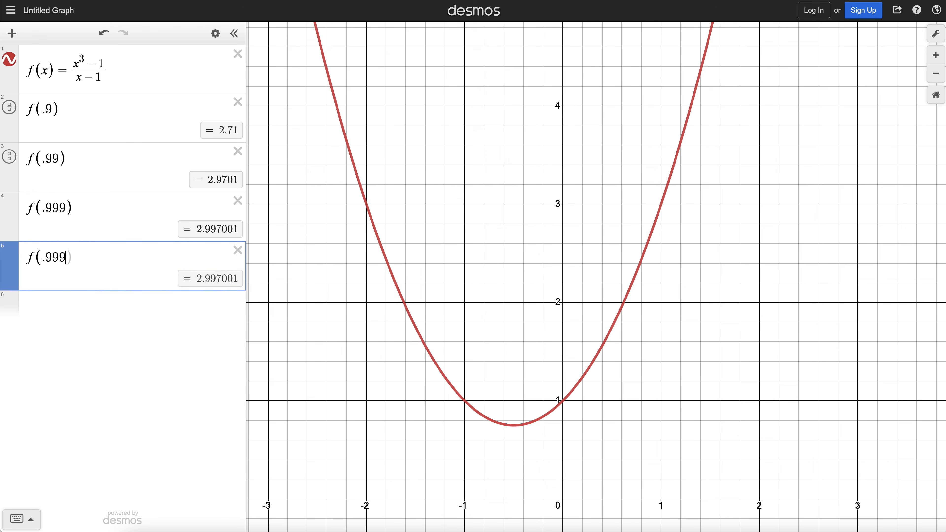
pyautogui.press('Return')
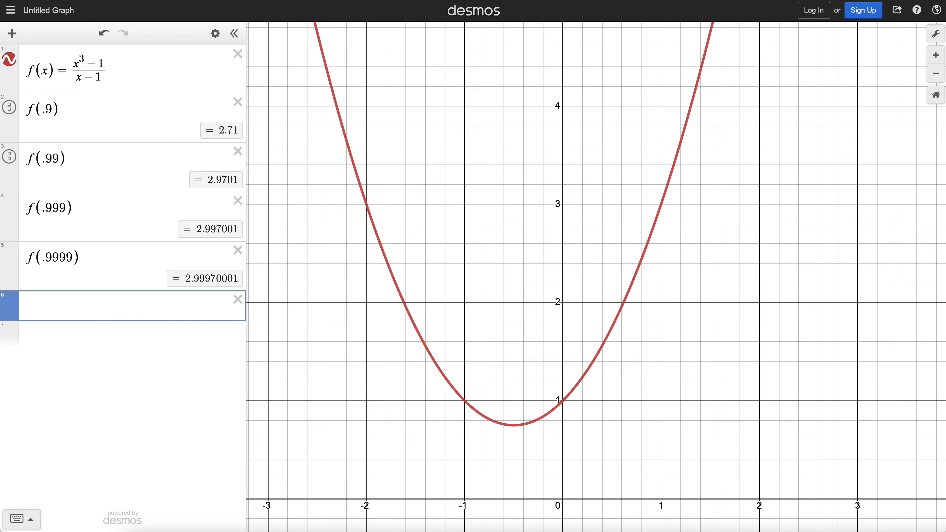
# - Evaluate f at 1.1, 1.01, 1.001 and 1.0001 in further expression lines
pyautogui.write('f(')
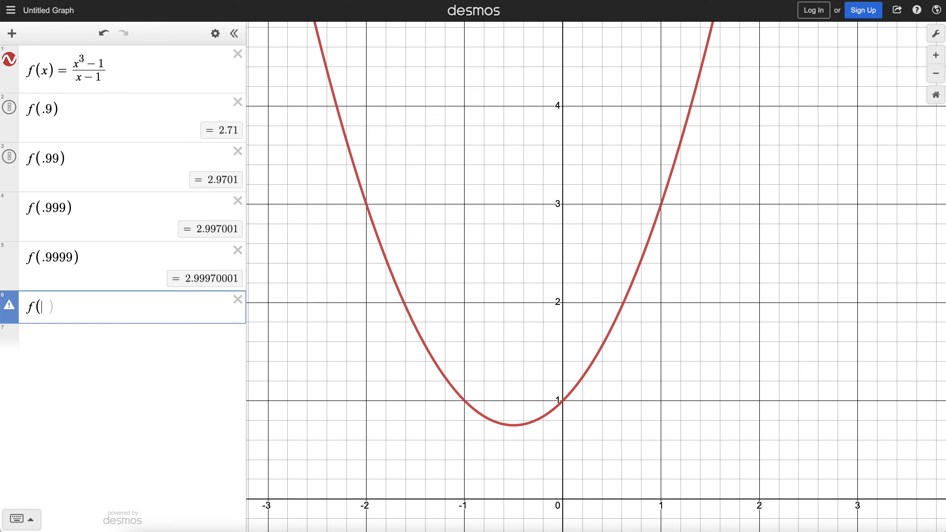
pyautogui.write('1.1')
pyautogui.press('Return')
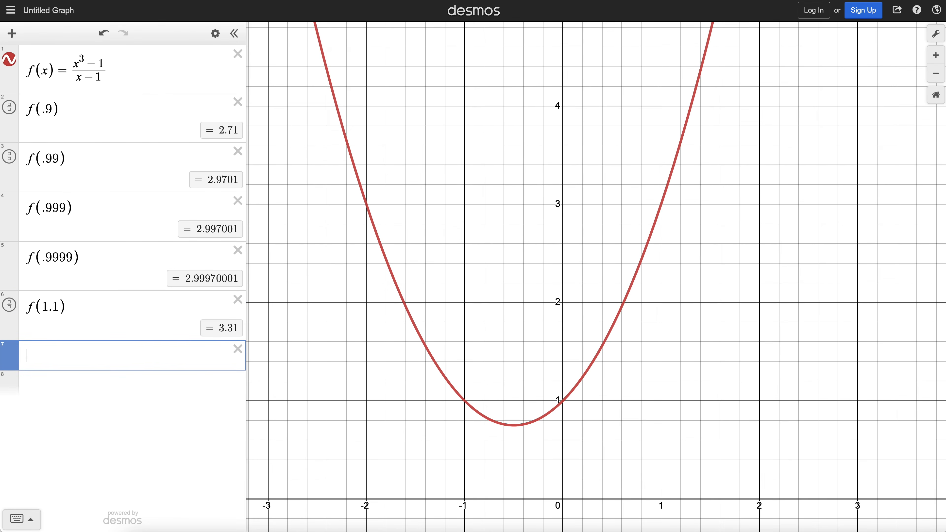
pyautogui.write('f(1.01')
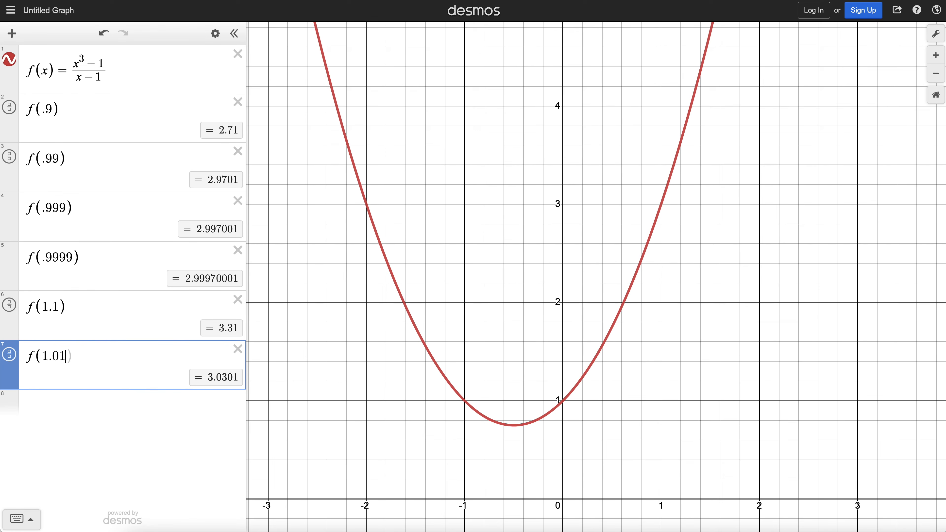
pyautogui.press('Return')
pyautogui.write('f(1')
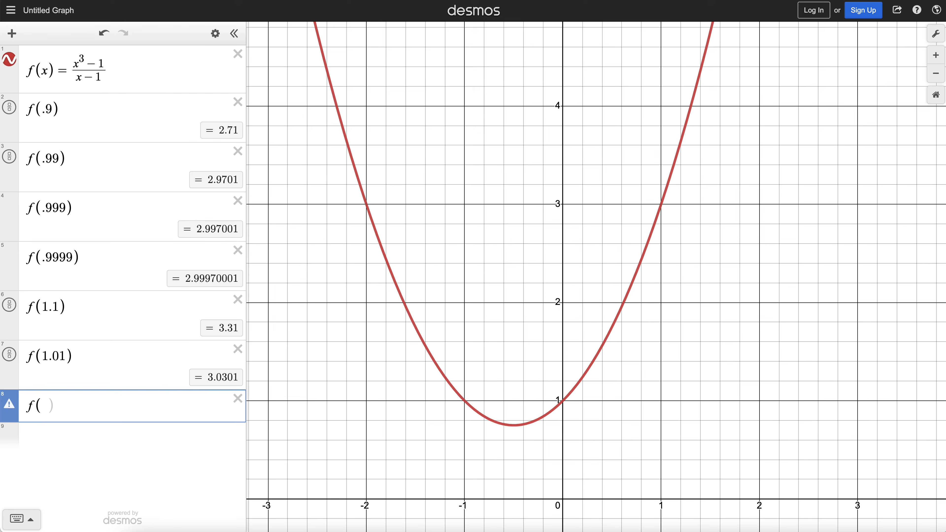
pyautogui.write('.001')
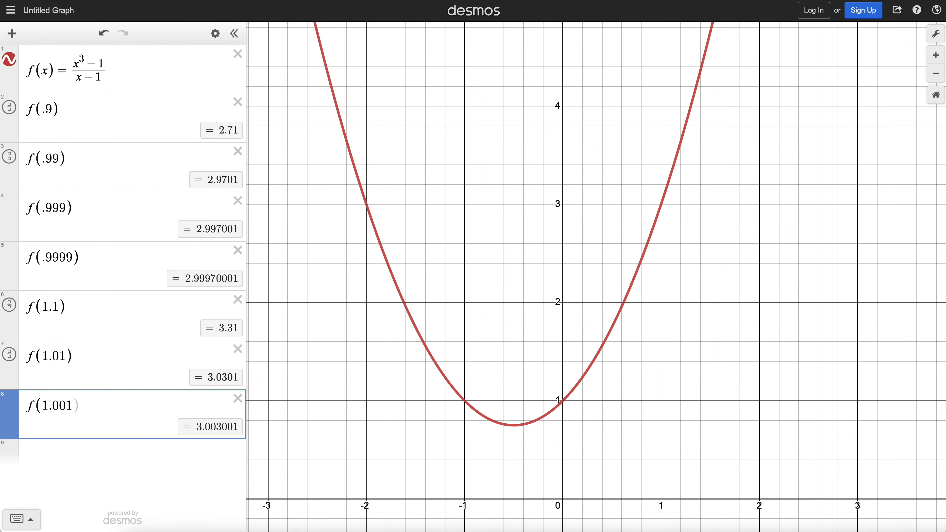
pyautogui.press('Return')
pyautogui.write('f(')
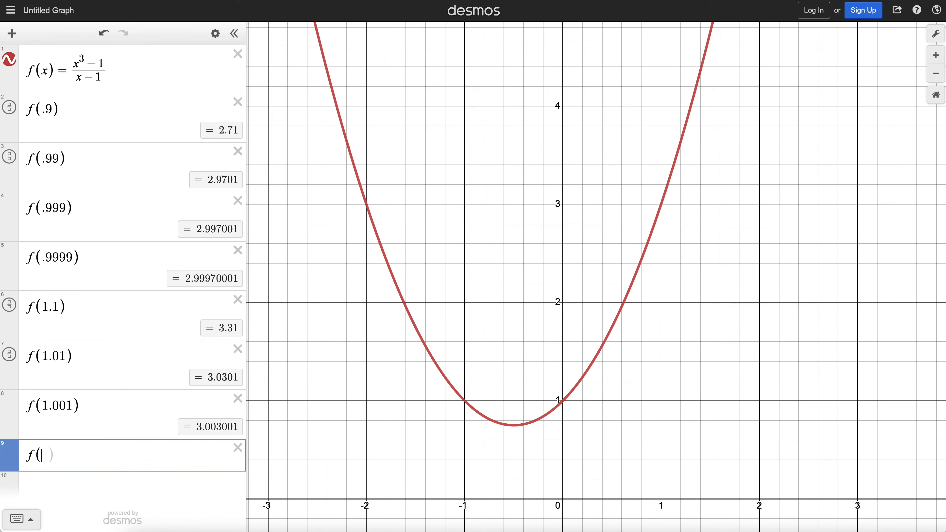
pyautogui.write('1.000')
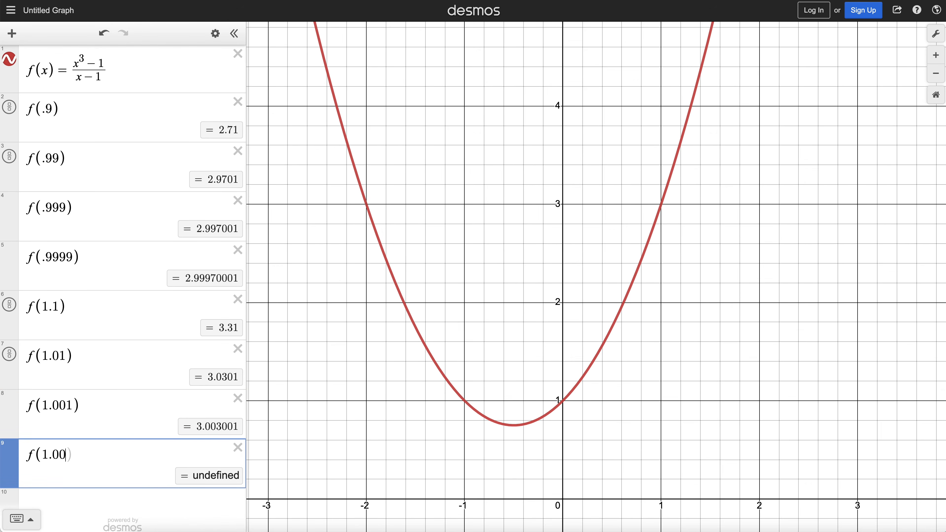
pyautogui.write('1')
pyautogui.press('Return')
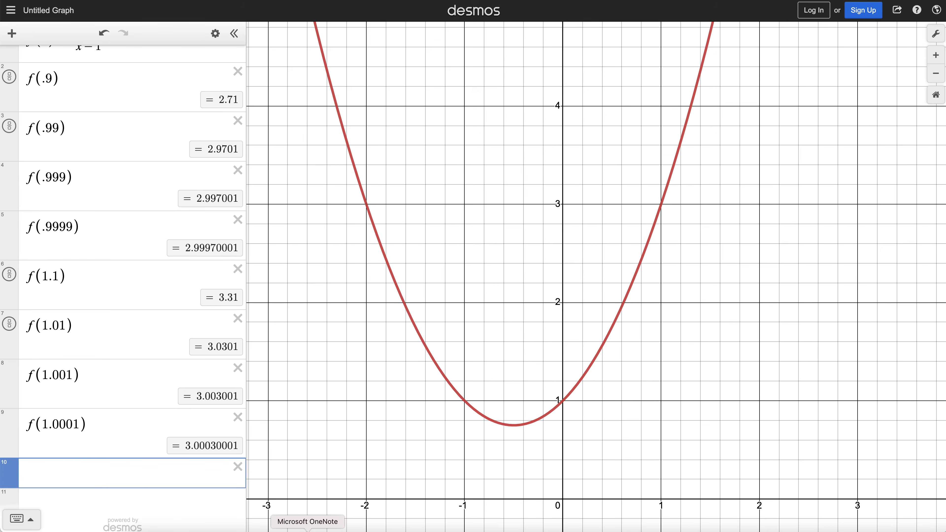
# - Switch to Microsoft OneNote and handwrite = 3 beside the limit as the conjecture
pyautogui.click(308, 531)
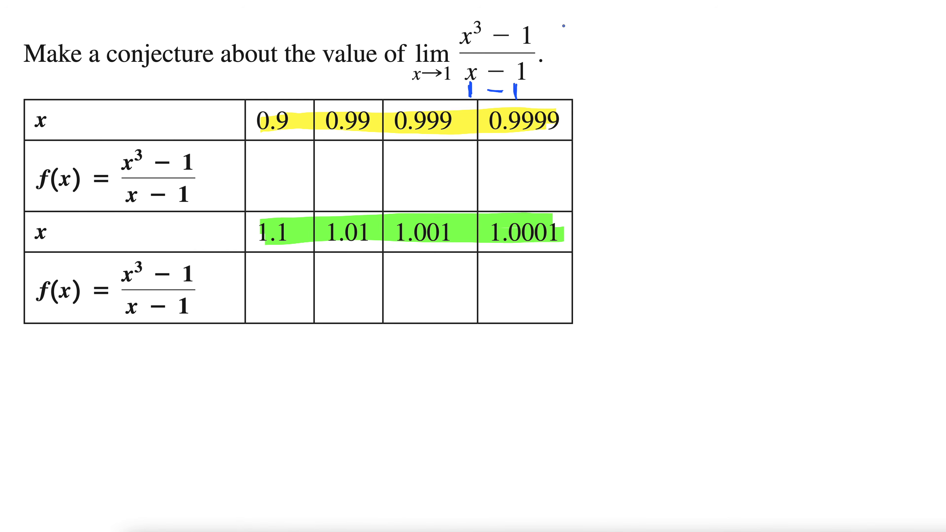
pyautogui.moveTo(555, 49)
pyautogui.mouseDown()
pyautogui.moveTo(573, 48)
pyautogui.moveTo(567, 59)
pyautogui.moveTo(607, 47)
pyautogui.moveTo(599, 64)
pyautogui.moveTo(582, 53)
pyautogui.moveTo(625, 46)
pyautogui.moveTo(624, 36)
pyautogui.mouseUp()
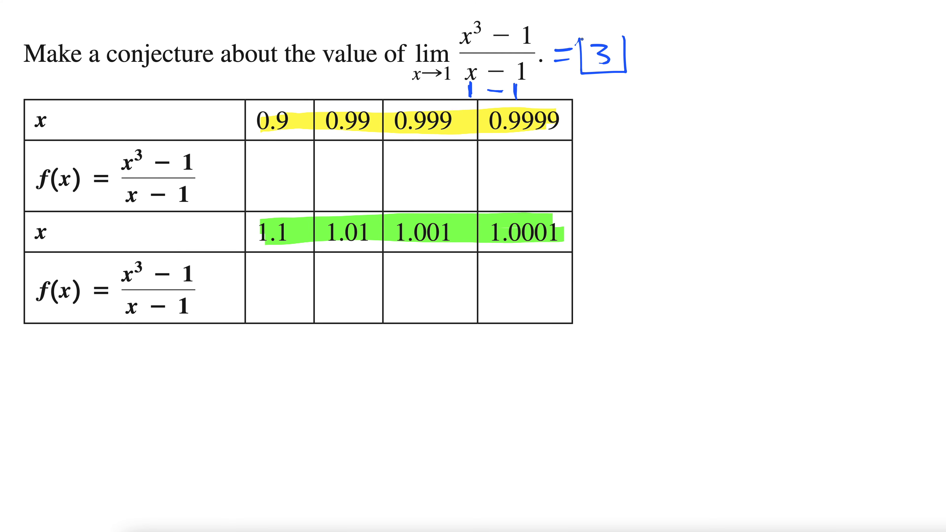